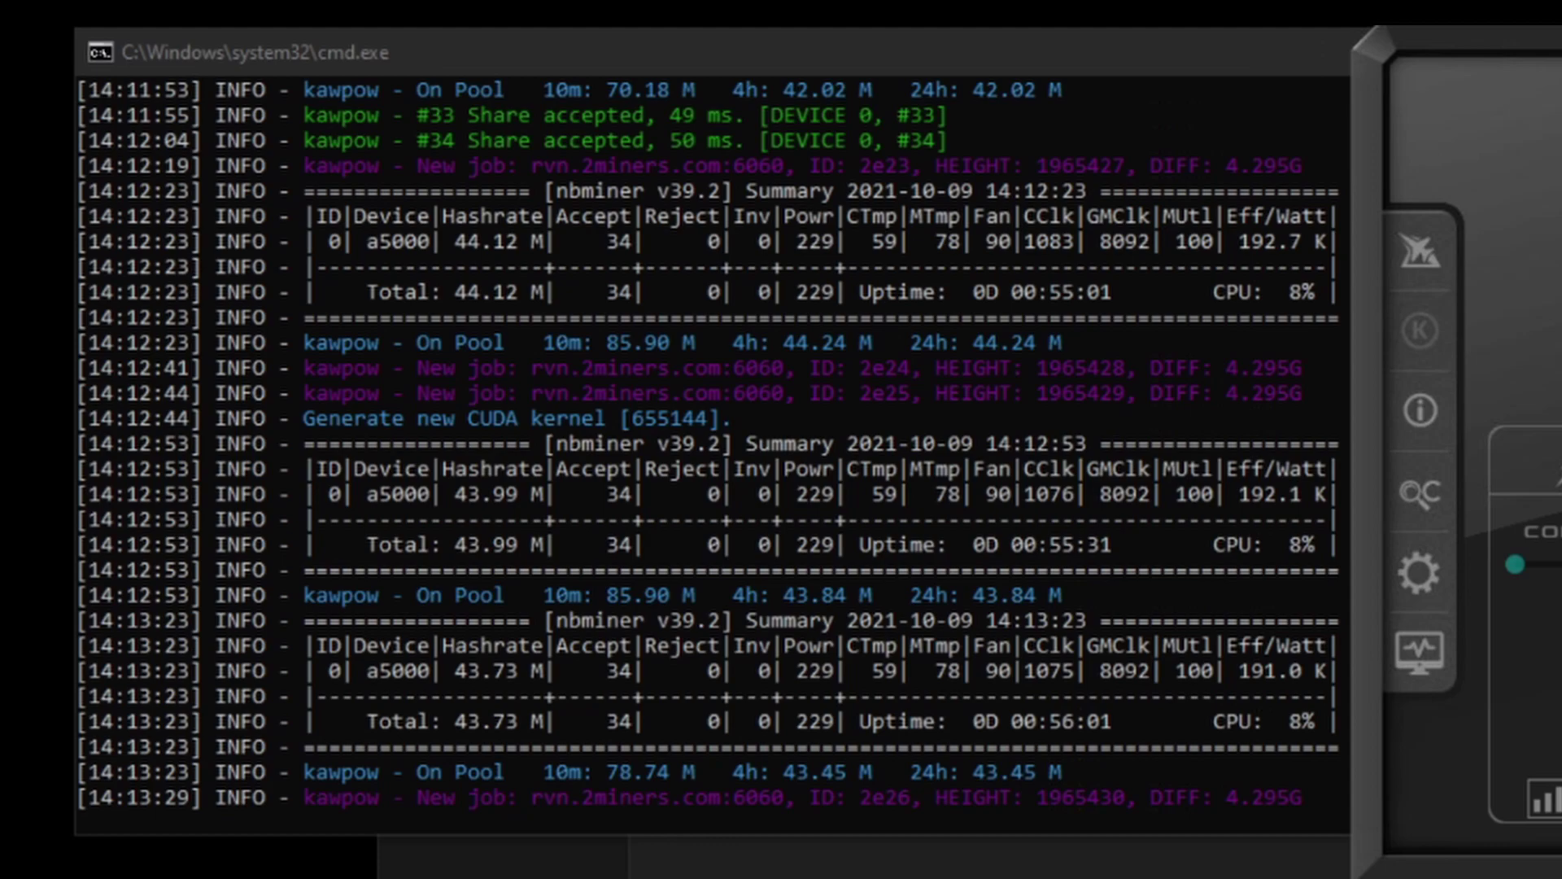
Move the MSI Afterburner window (memory +500 MHz, power limit 100%) beside the NBMiner console
left_click_drag(1553, 69, 1125, 72)
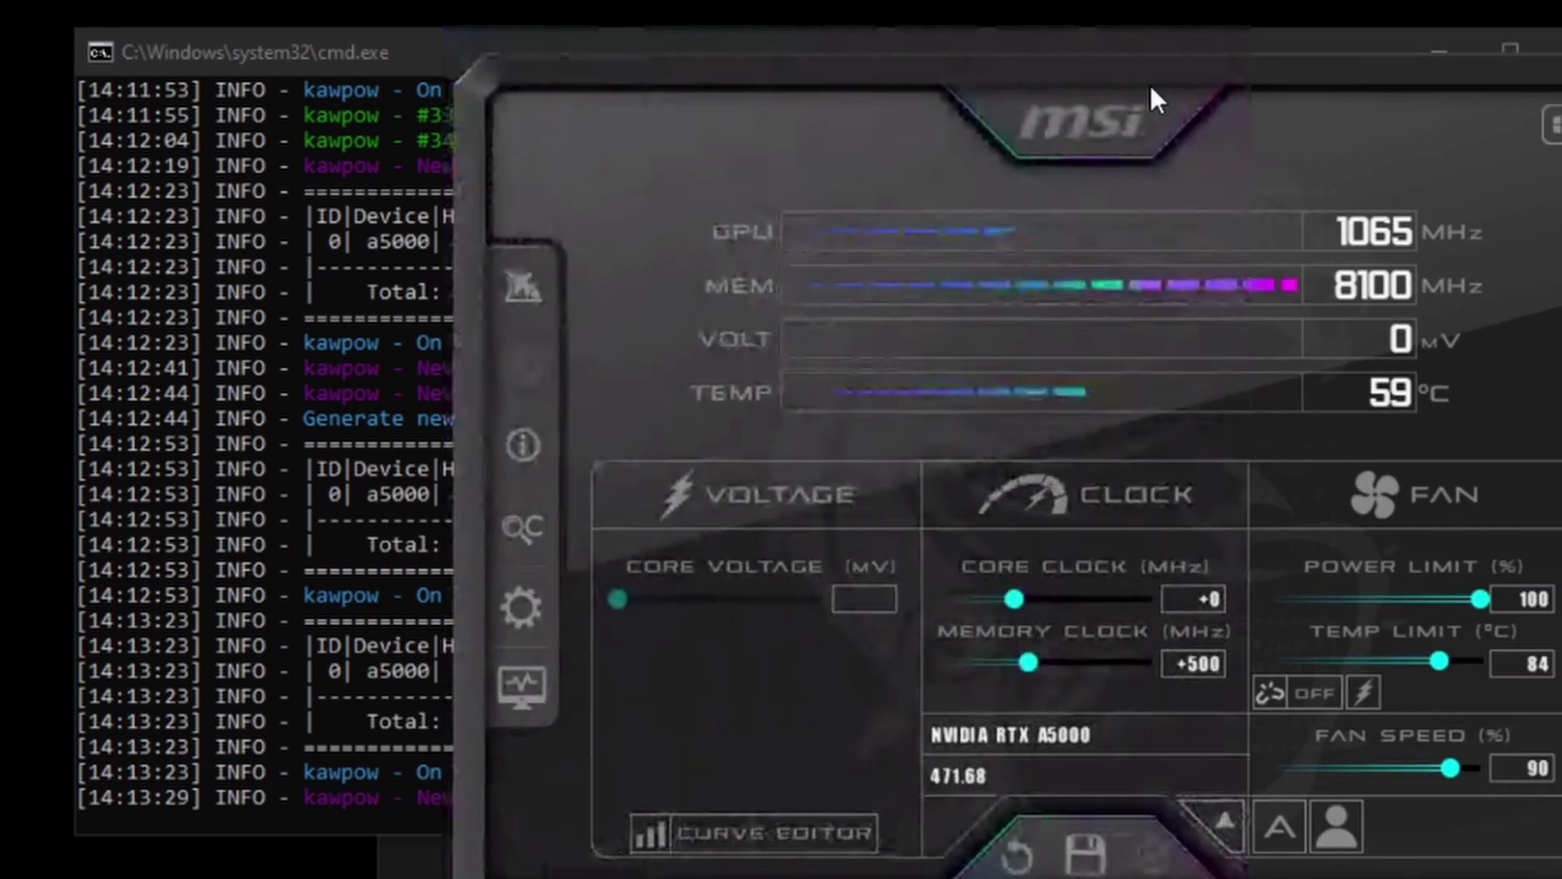